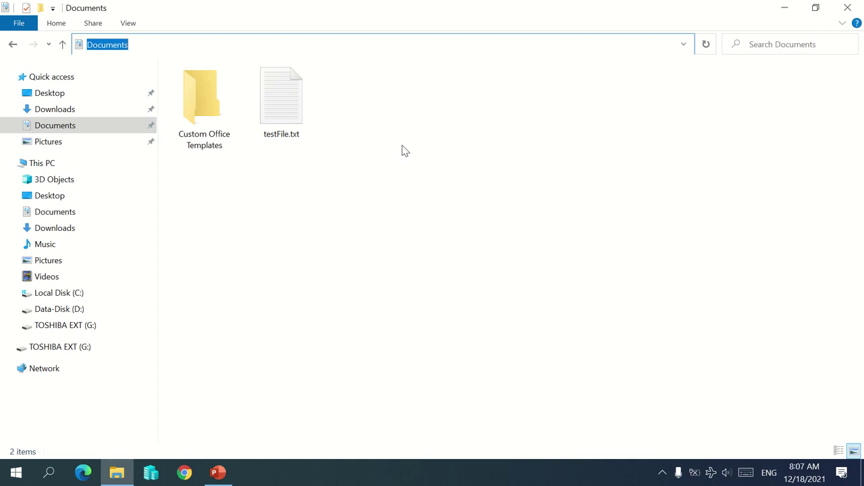
click(393, 45)
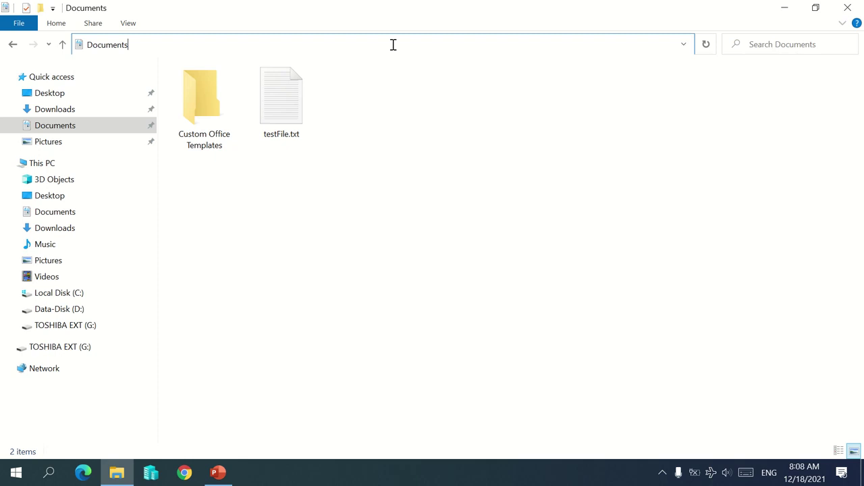
click(333, 241)
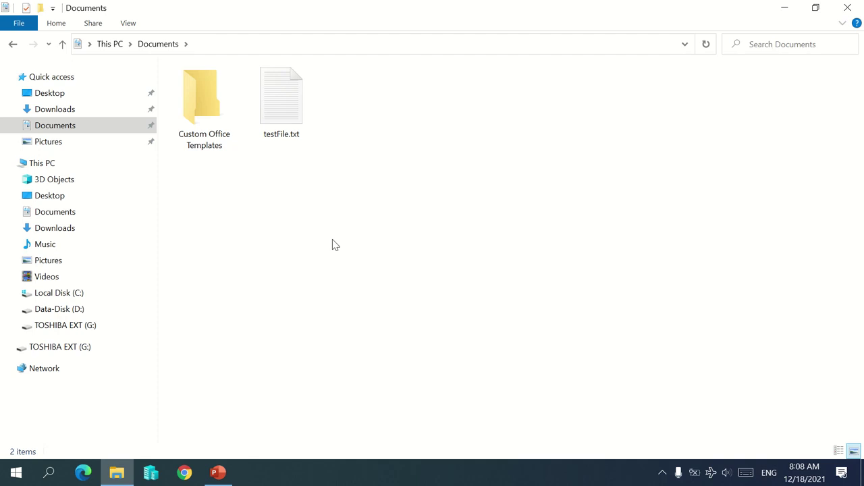
right_click(333, 243)
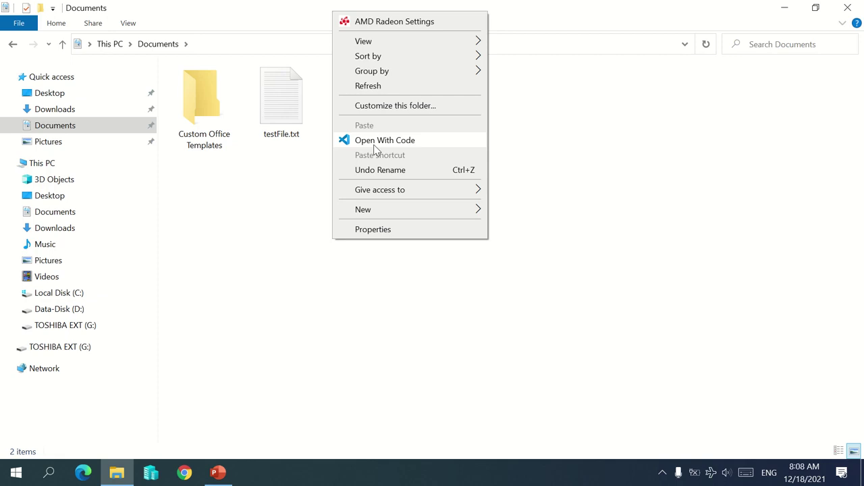
click(270, 286)
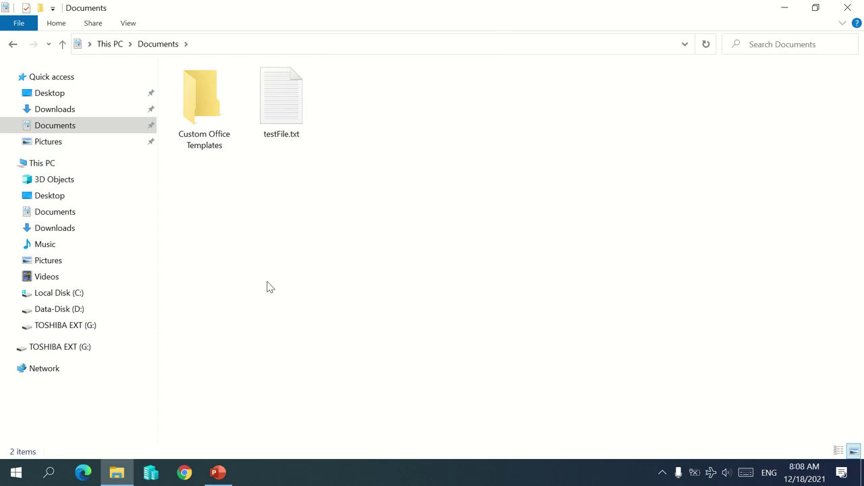
Launch Chrome by running chrome in place of the Documents folder path, and minimize its window after moving it aside.
click(292, 47)
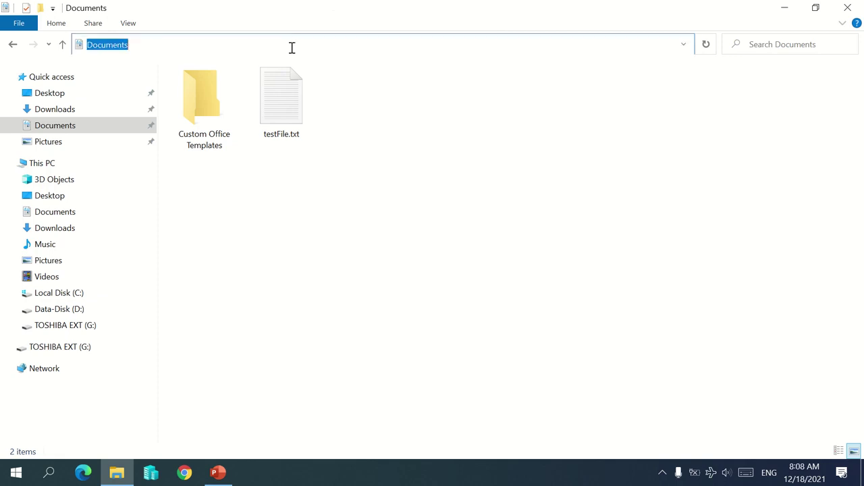
text(chrome)
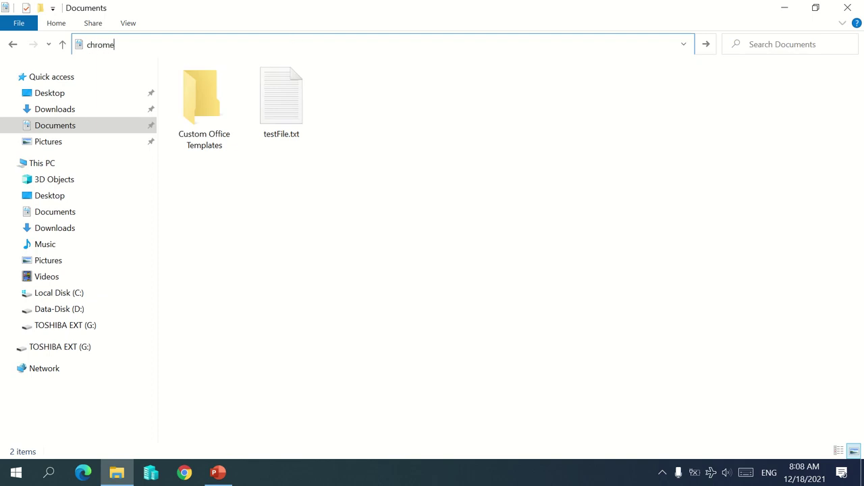
key(Return)
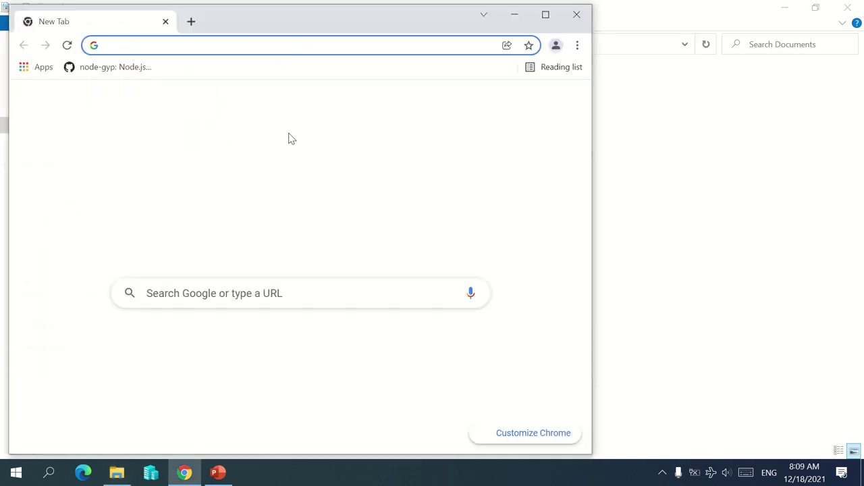
drag(295, 29, 400, 18)
click(625, 15)
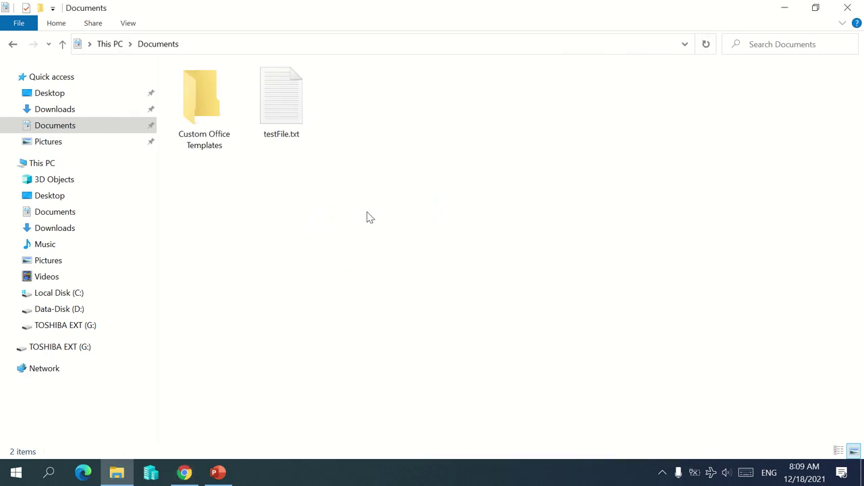
Launch PowerShell in the Documents folder by running powershell in place of the folder path.
click(365, 45)
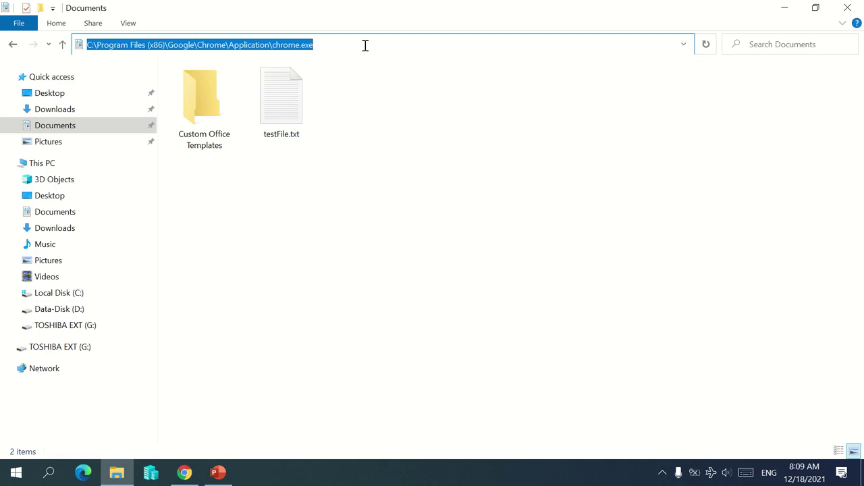
text(p)
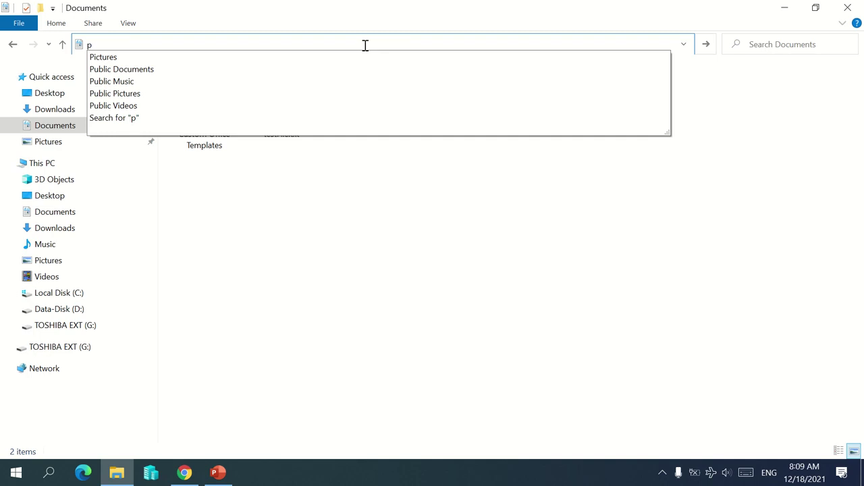
text(owers)
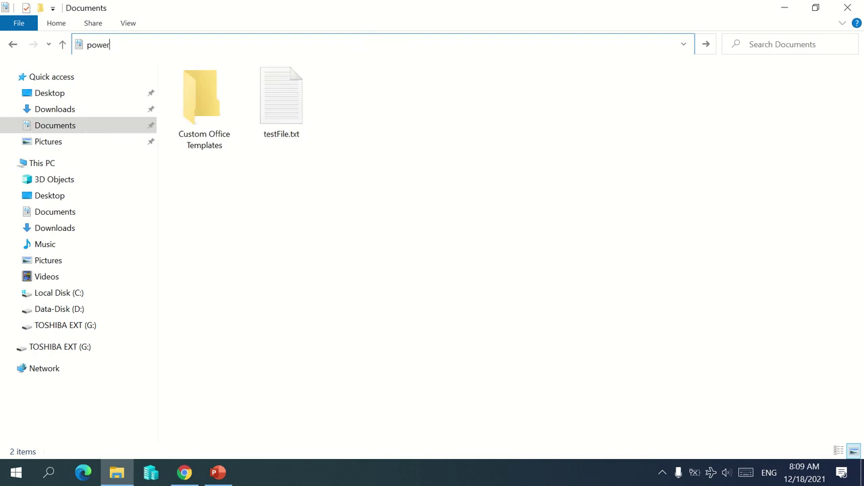
text(hell)
key(Return)
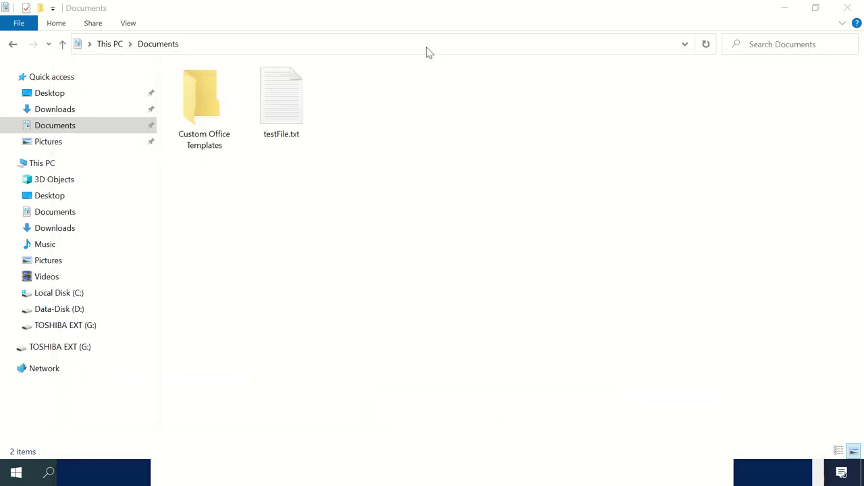
Try to open google in the browser by entering it in place of the Documents folder path, and close the resulting tab.
click(427, 47)
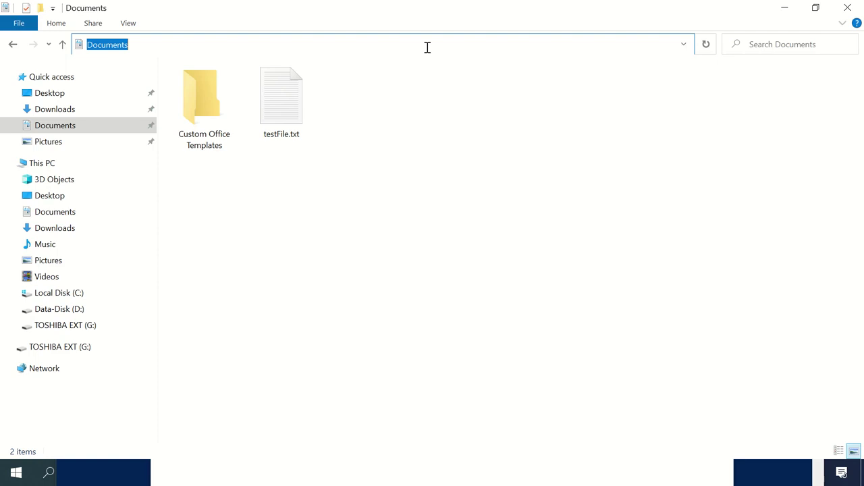
text(google)
key(Return)
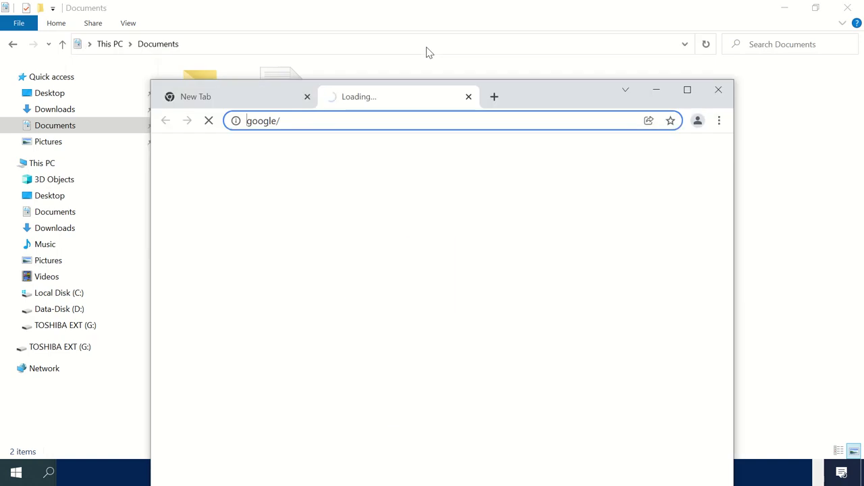
click(469, 98)
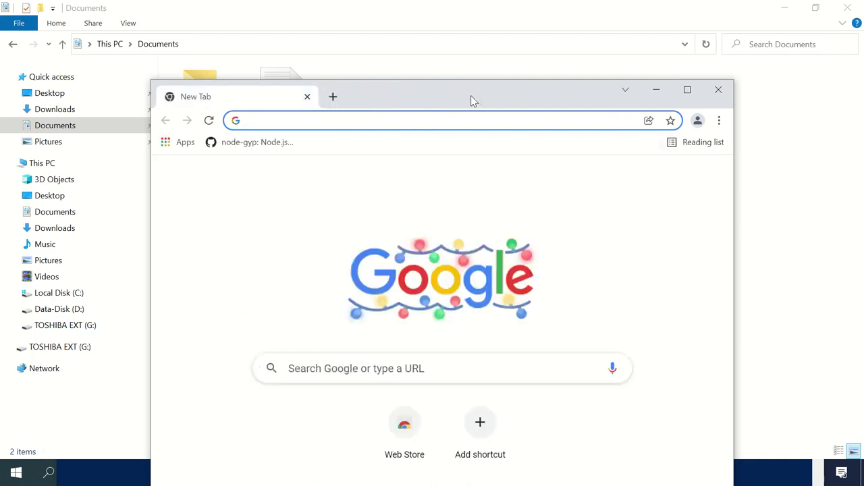
Open the web address wwww.google.com by entering it in place of the Documents folder path, and return to the Documents folder.
click(401, 53)
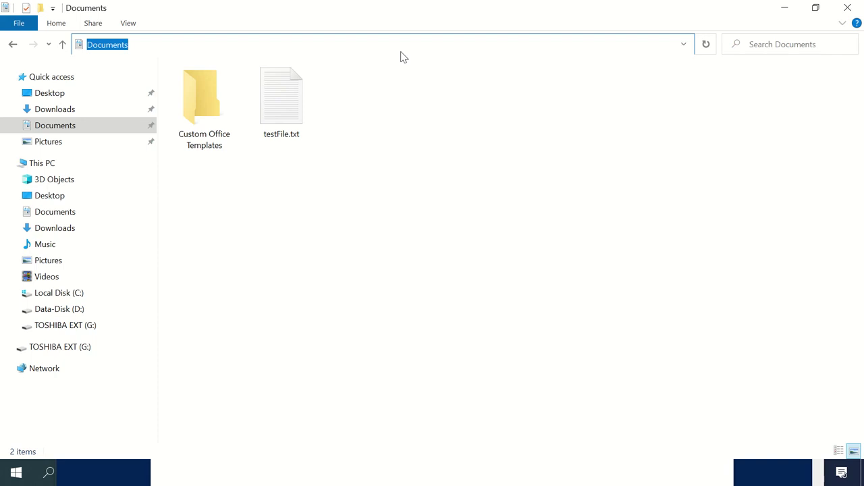
text(ww)
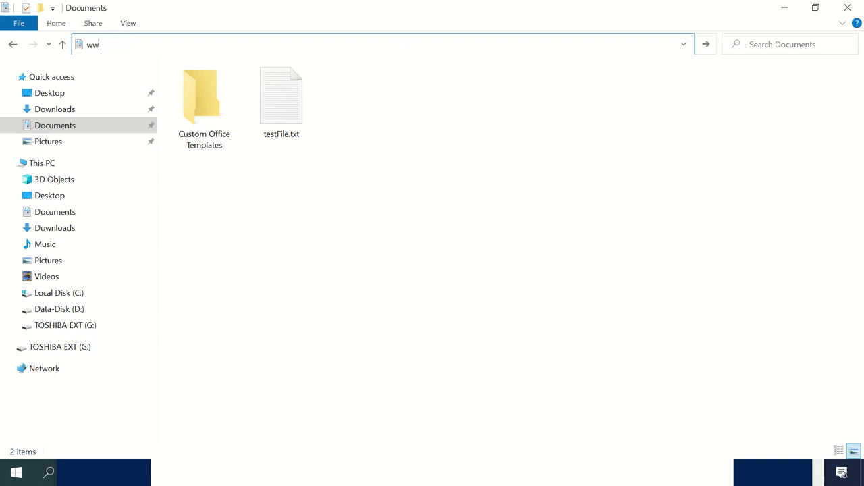
text(ww.google.com)
key(Return)
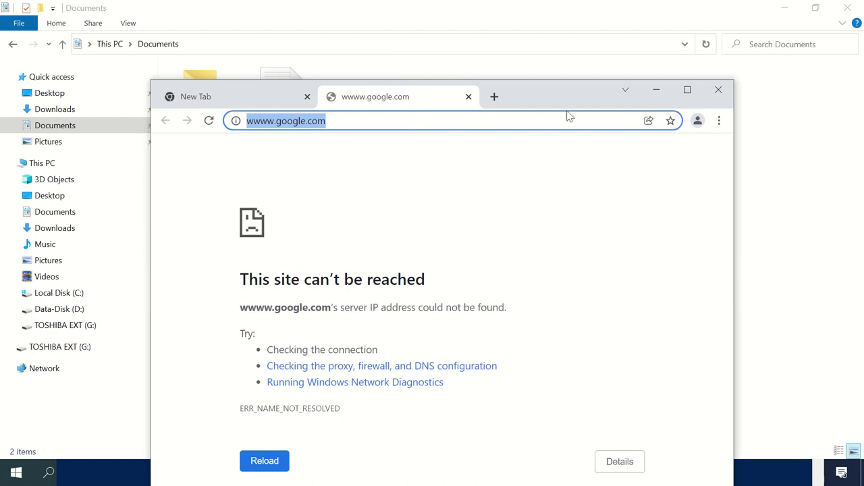
click(450, 47)
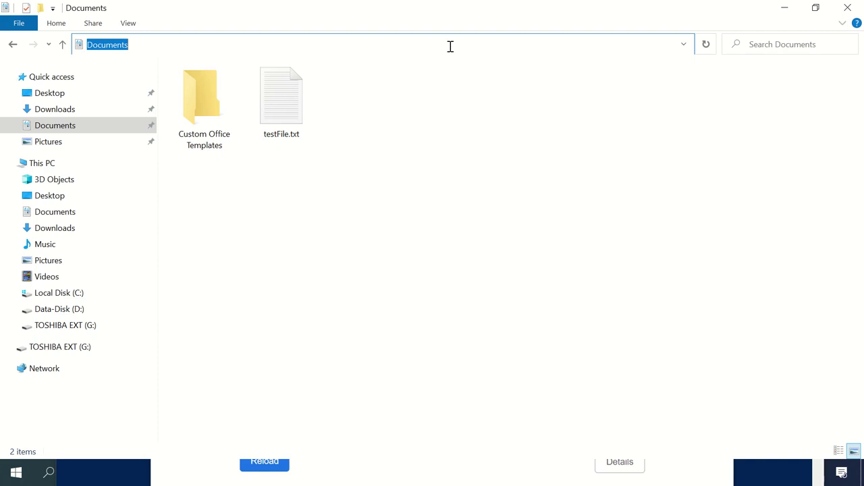
click(249, 257)
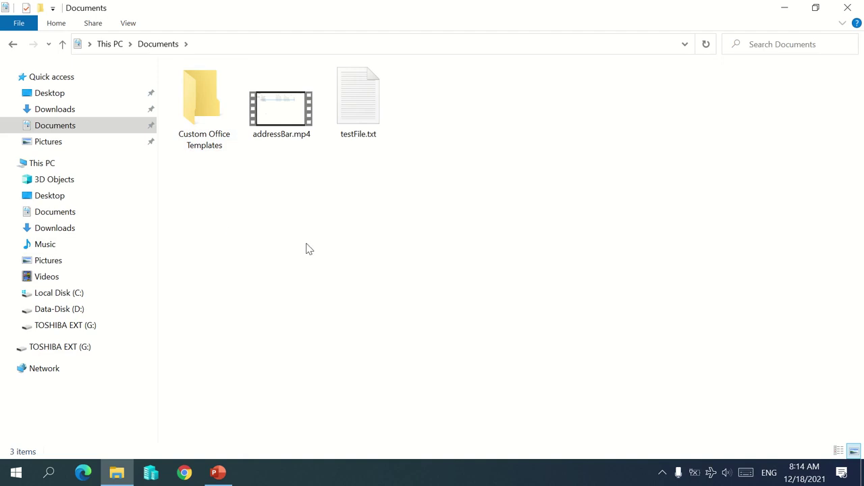
Go to the Downloads folder, open testFile.txt by entering its name in place of the folder path, and close the file.
click(50, 112)
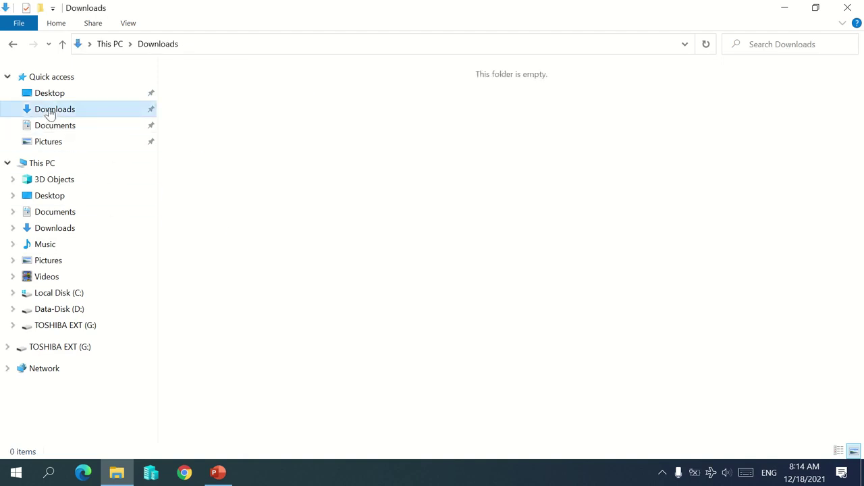
click(430, 42)
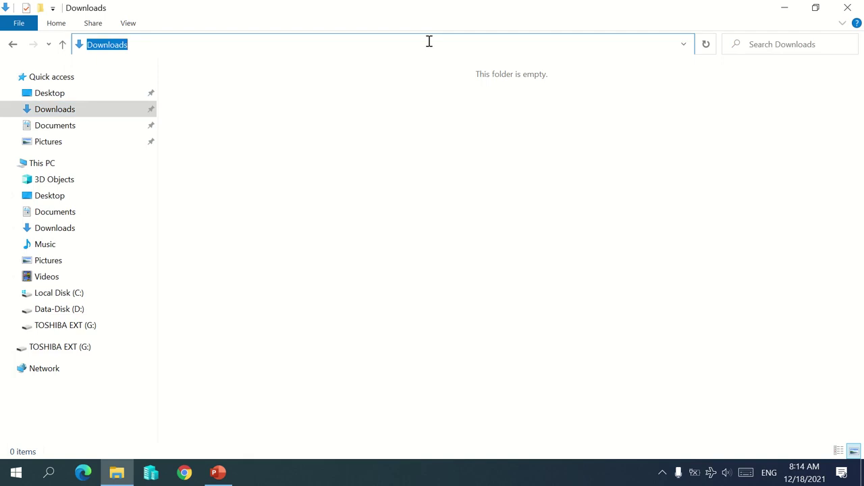
text(stFi)
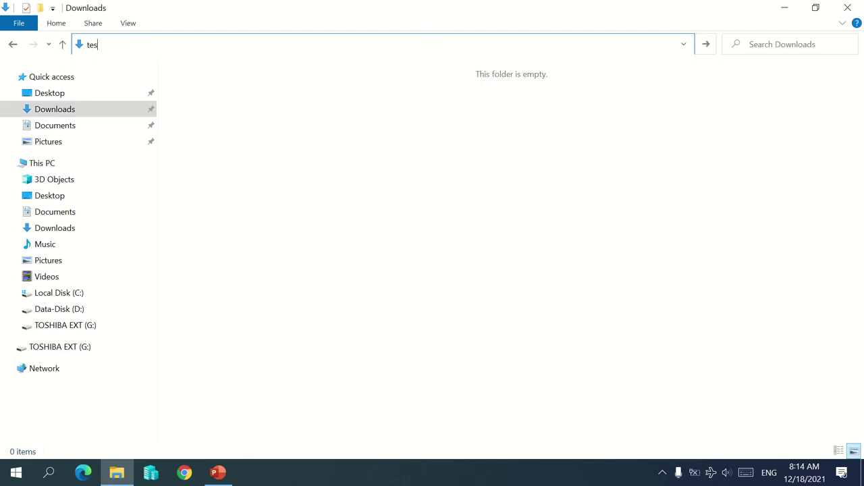
text(le.txt)
key(Return)
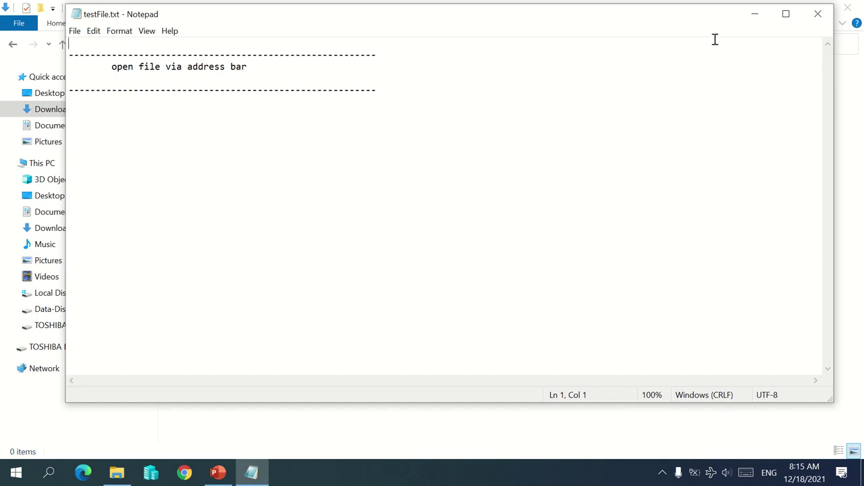
click(818, 14)
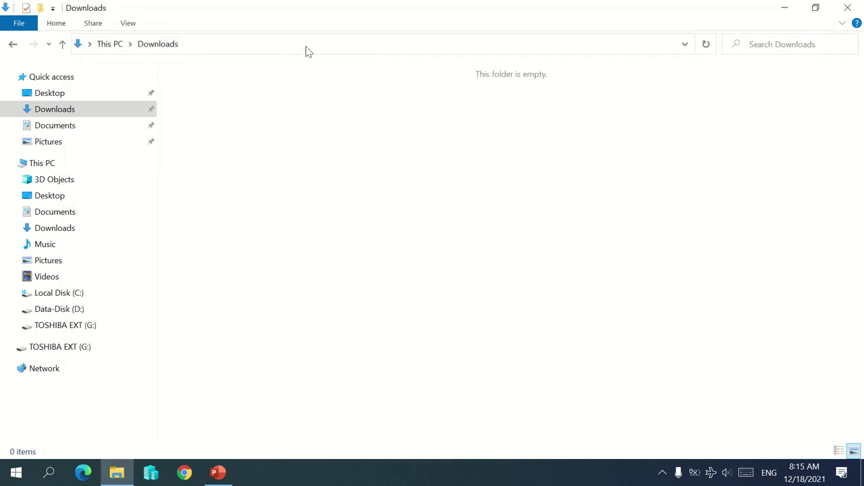